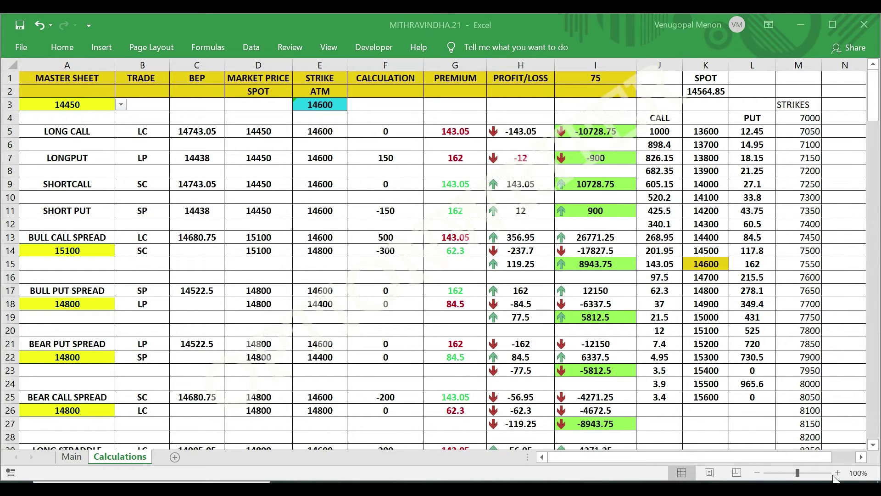
Switch to the Main sheet and refresh the option chain data.
{"action": "key", "text": "ctrl+Page_Up"}
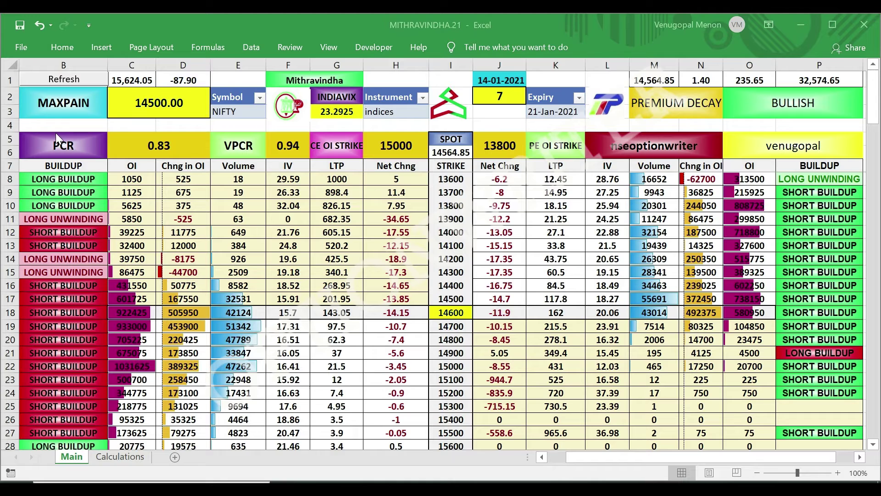
{"action": "left_click", "coordinate": [73, 79]}
{"action": "left_click", "coordinate": [74, 80]}
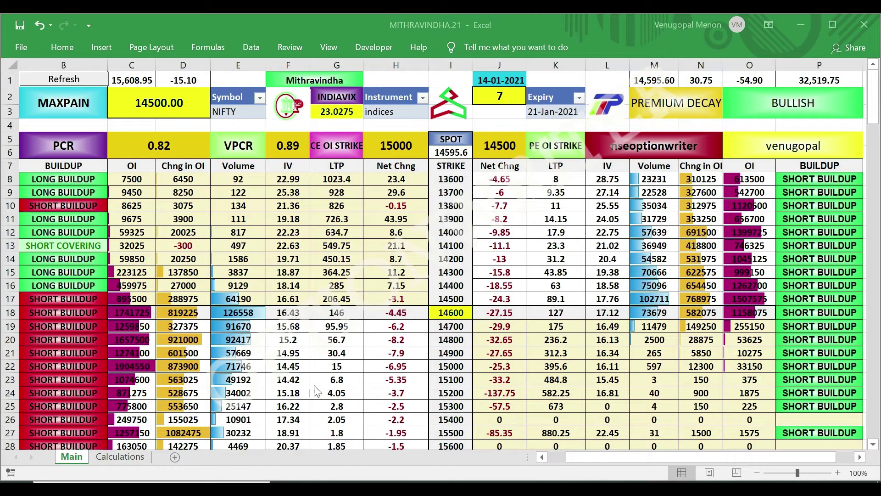
Return to the Calculations sheet and turn on the formula bar display.
{"action": "left_click", "coordinate": [121, 457]}
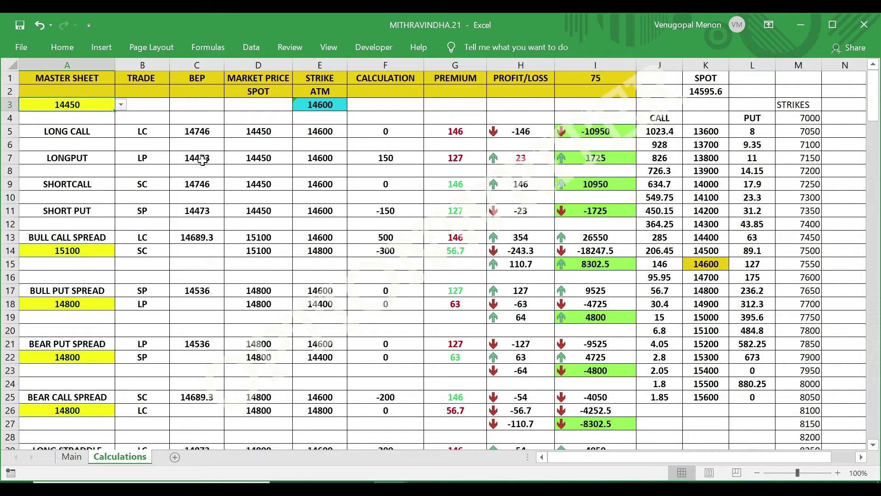
{"action": "left_click", "coordinate": [329, 48]}
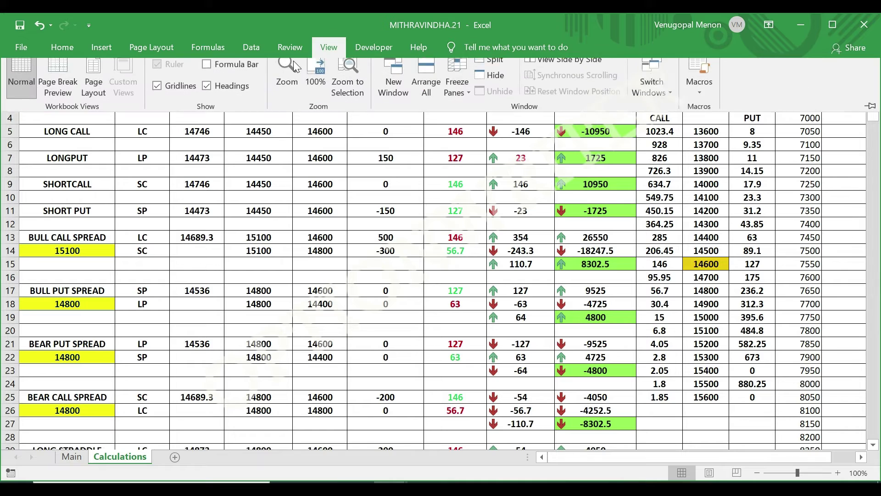
{"action": "left_click", "coordinate": [207, 72]}
{"action": "left_click", "coordinate": [374, 144]}
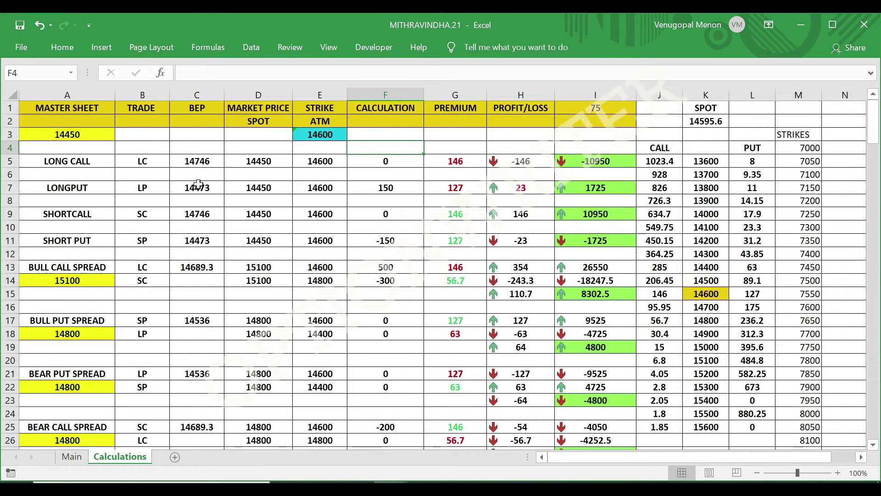
Review the LONGPUT break-even and calculation formulas, and set the master spot price in A3 to 14600.
{"action": "left_click", "coordinate": [207, 191]}
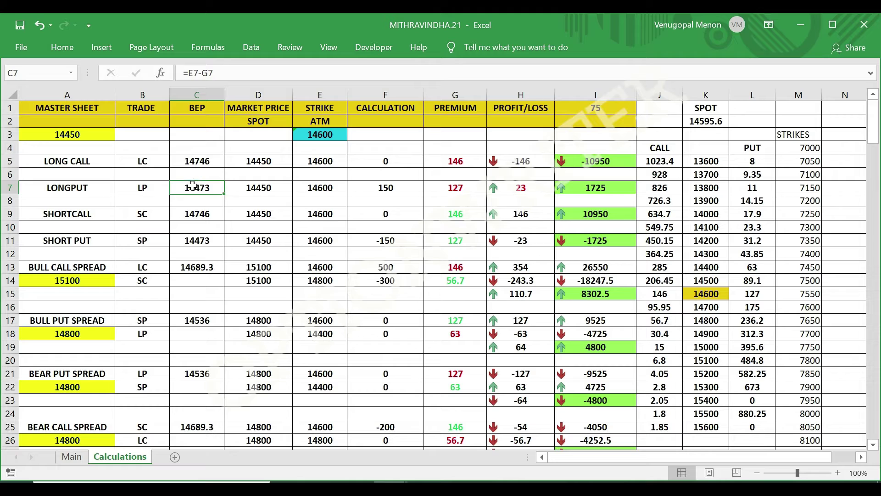
{"action": "left_click", "coordinate": [391, 187]}
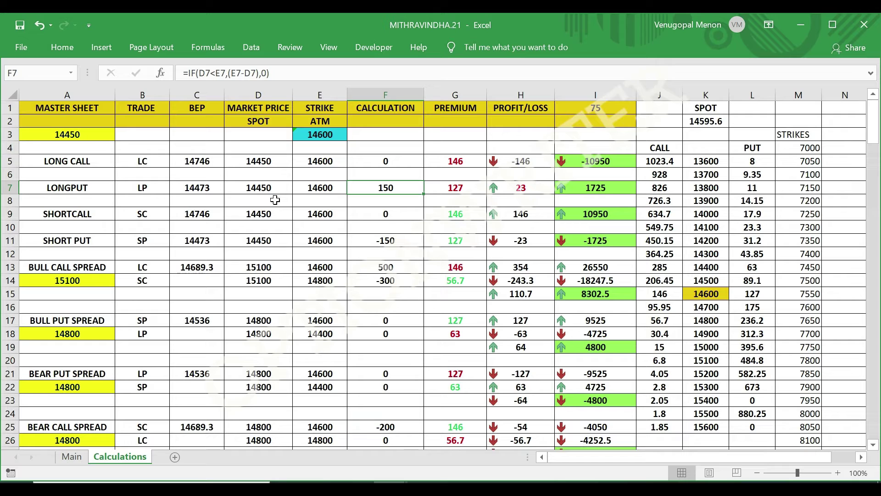
{"action": "left_click", "coordinate": [92, 134]}
{"action": "left_click", "coordinate": [121, 134]}
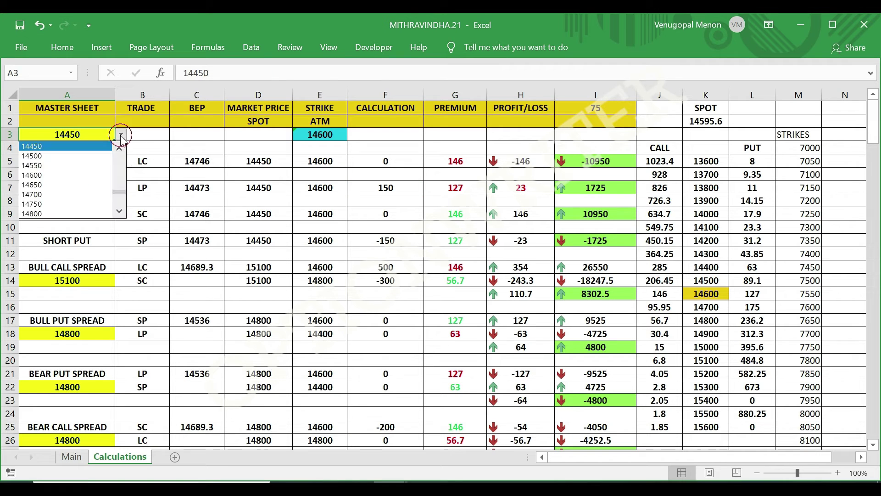
{"action": "left_click", "coordinate": [38, 174]}
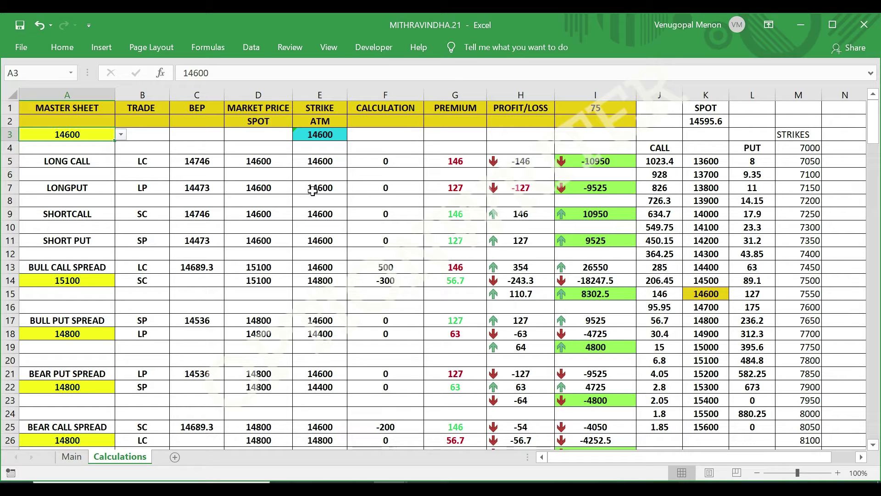
Set the master spot price in A3 to 14350 to test the LONGPUT result.
{"action": "left_click", "coordinate": [120, 134]}
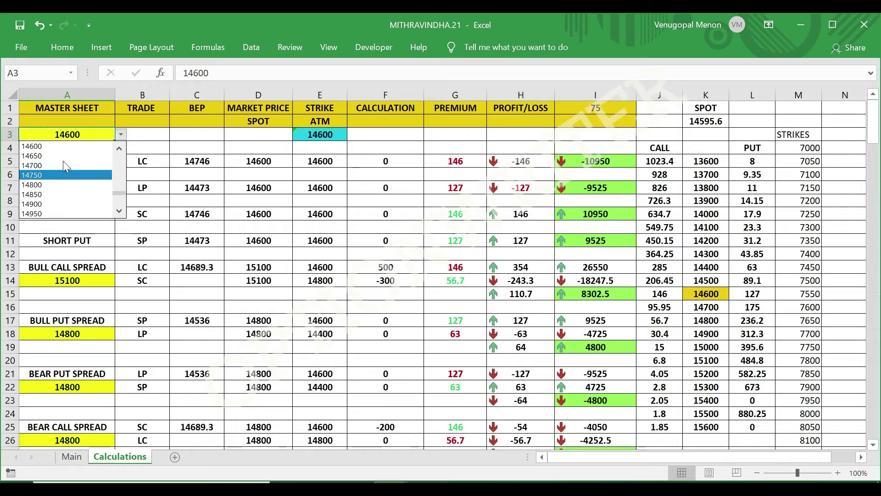
{"action": "left_click", "coordinate": [121, 148]}
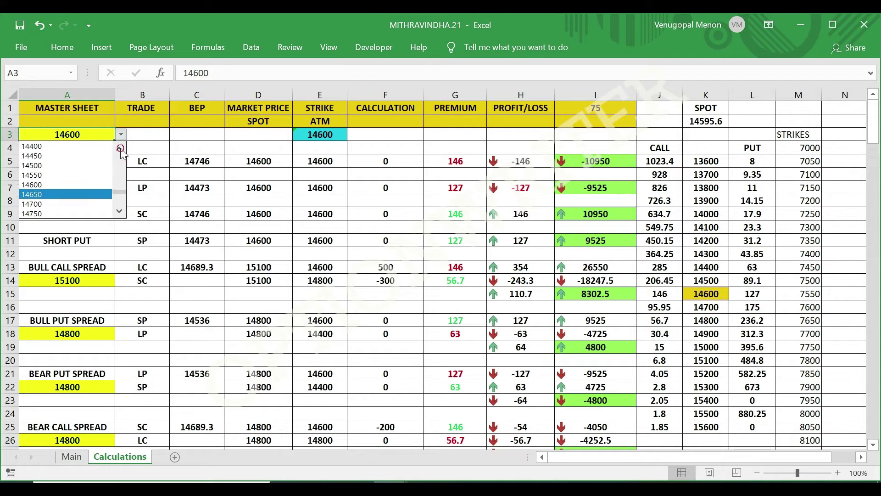
{"action": "left_click", "coordinate": [120, 148]}
{"action": "left_click", "coordinate": [46, 146]}
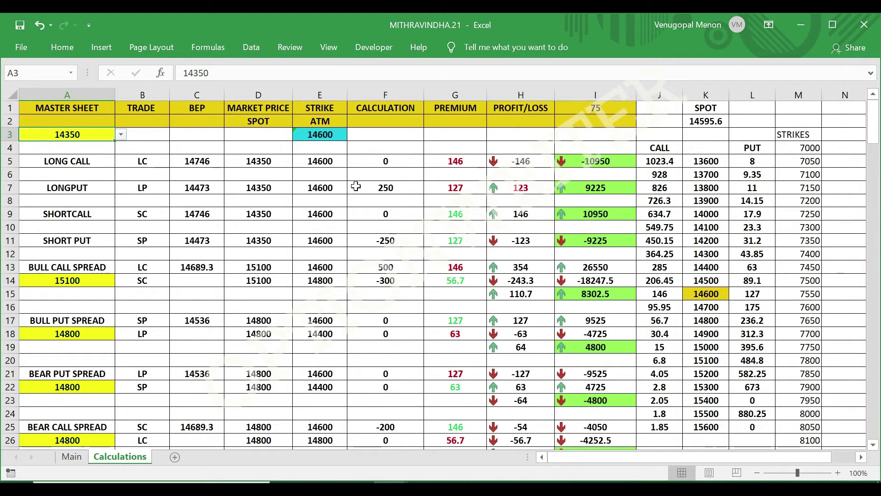
Lower the master spot price in A3 to 14200 for another LONGPUT scenario.
{"action": "left_click", "coordinate": [121, 134]}
{"action": "left_click", "coordinate": [119, 148]}
{"action": "left_click", "coordinate": [119, 148]}
{"action": "left_click", "coordinate": [119, 148]}
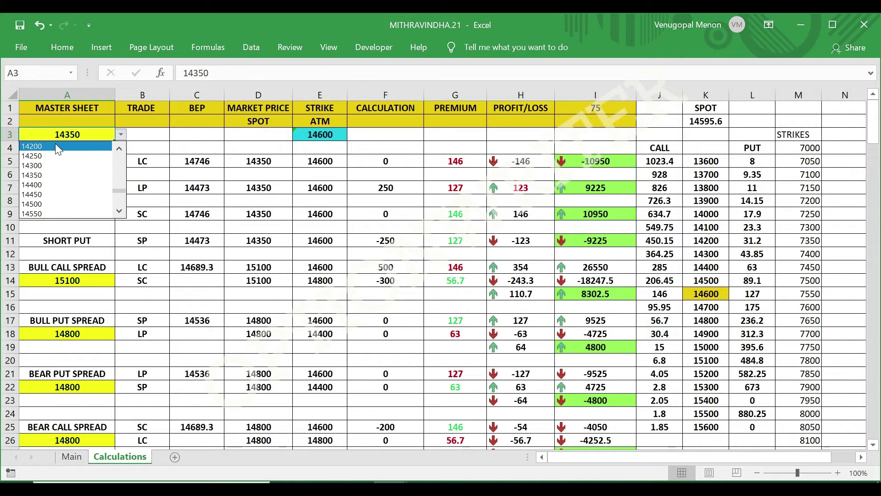
{"action": "left_click", "coordinate": [53, 147]}
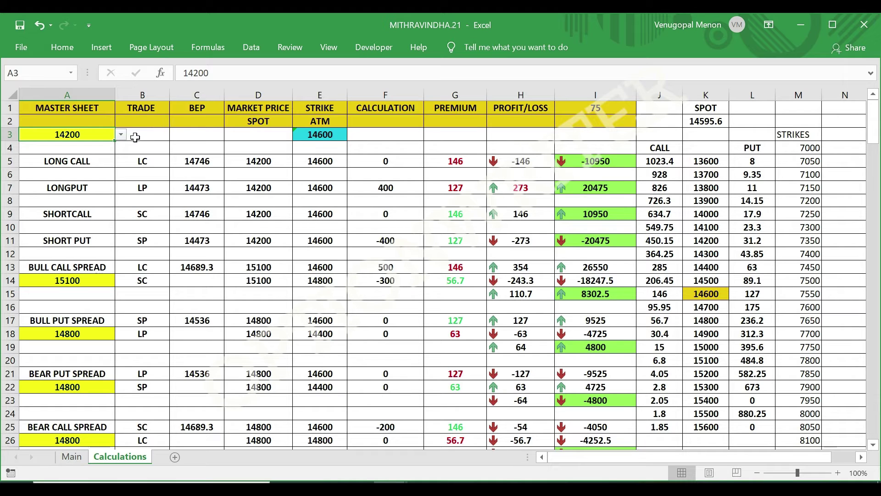
Raise the master spot price in A3 to 14650 and review the LONGPUT calculation formula.
{"action": "left_click", "coordinate": [121, 134]}
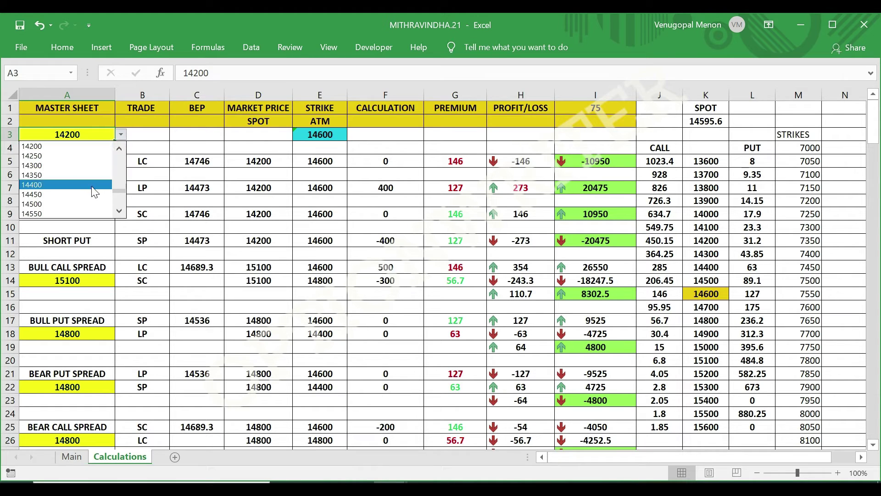
{"action": "scroll", "coordinate": [113, 202], "scroll_direction": "down", "scroll_amount": 4}
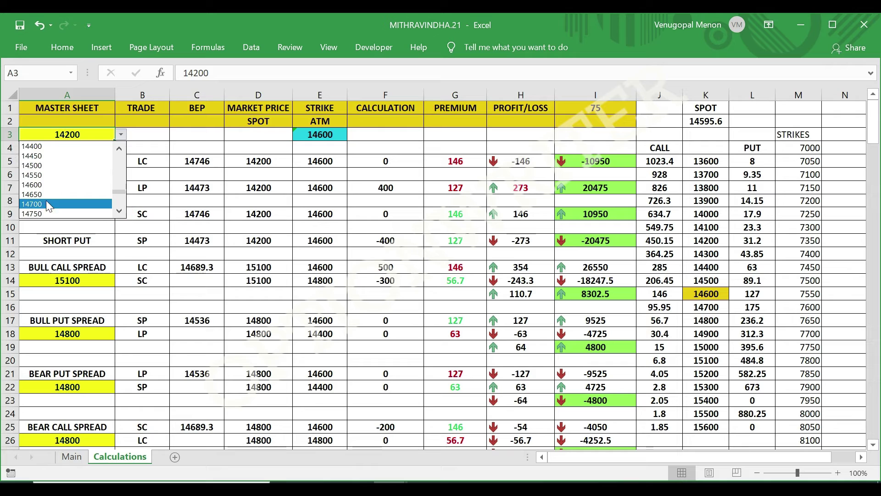
{"action": "left_click", "coordinate": [36, 195]}
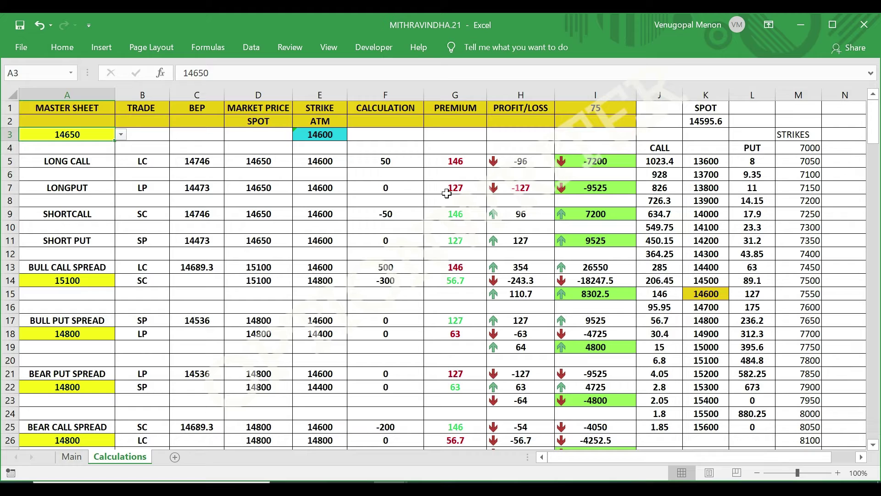
{"action": "left_click", "coordinate": [385, 189]}
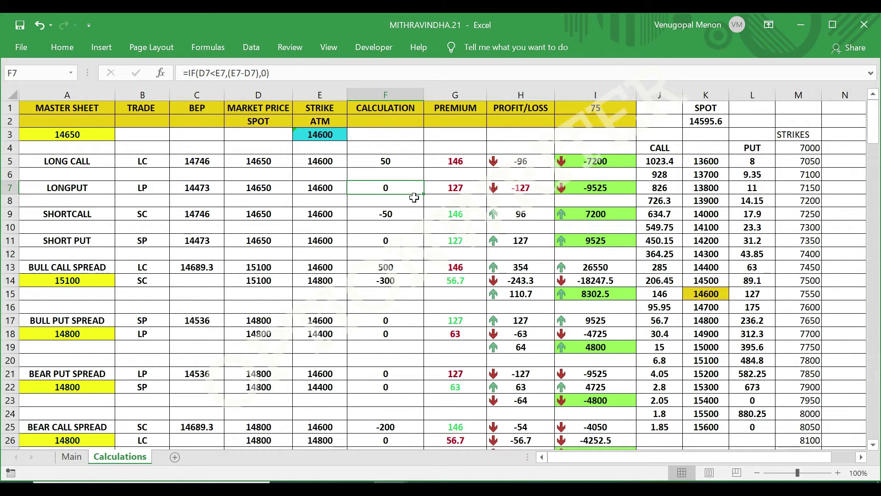
Set the master spot price in A3 to 14600 and review the SHORTCALL break-even and calculation formulas.
{"action": "left_click", "coordinate": [100, 135]}
{"action": "left_click", "coordinate": [120, 134]}
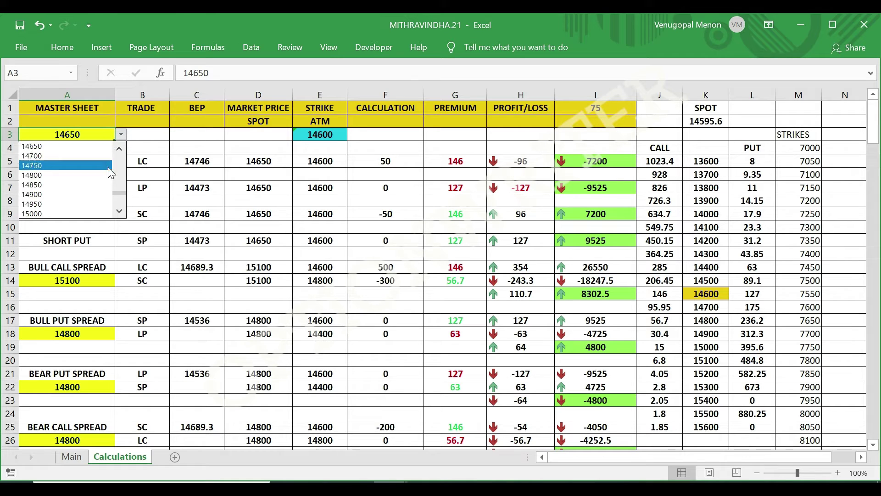
{"action": "left_click", "coordinate": [120, 148]}
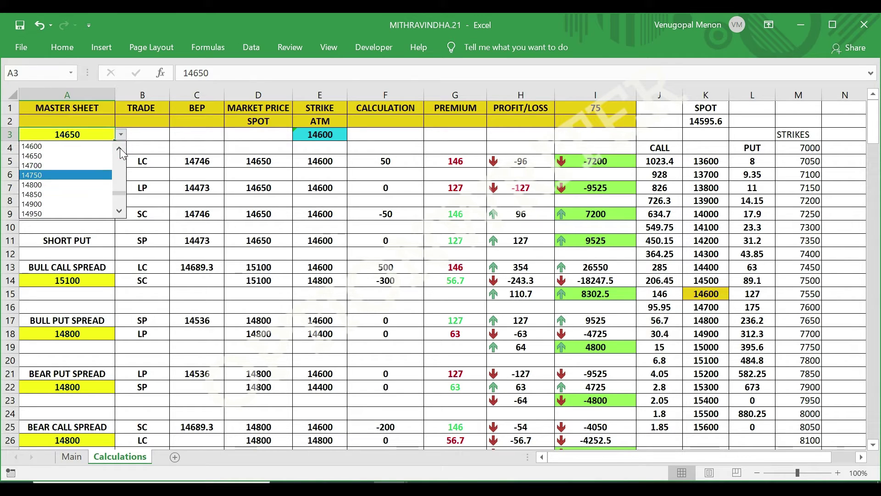
{"action": "left_click", "coordinate": [94, 146]}
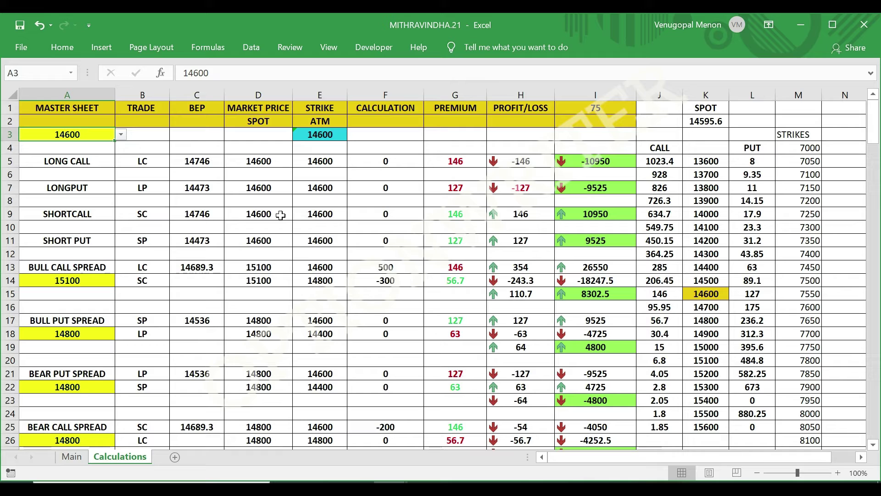
{"action": "left_click", "coordinate": [203, 214]}
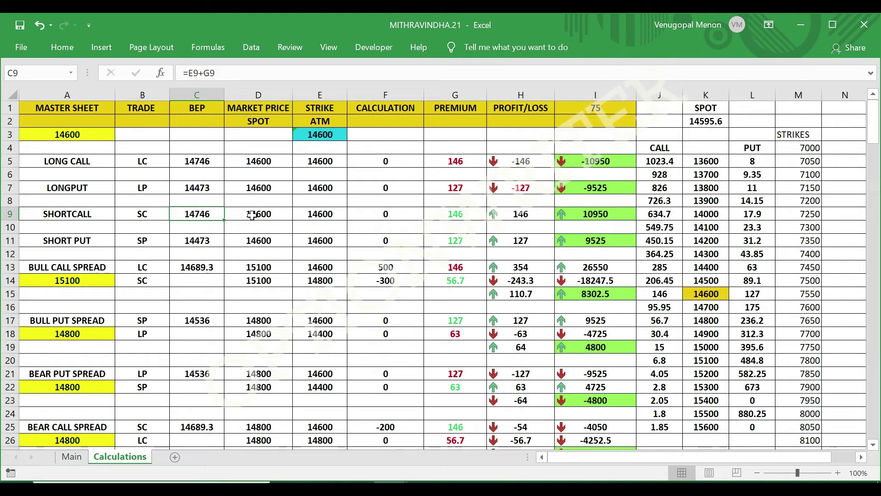
{"action": "left_click", "coordinate": [385, 216]}
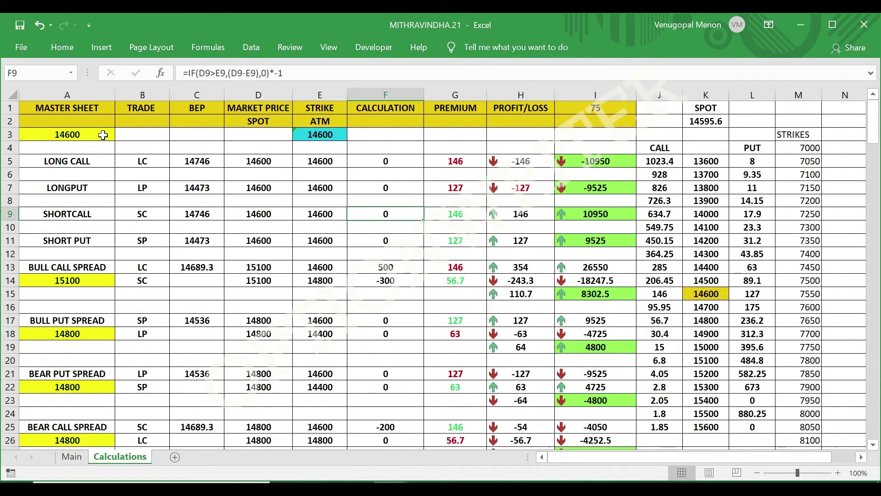
Test the SHORTCALL trade against rising prices by setting the master spot price in A3 to 14700 and 14900.
{"action": "left_click", "coordinate": [109, 135]}
{"action": "left_click", "coordinate": [121, 135]}
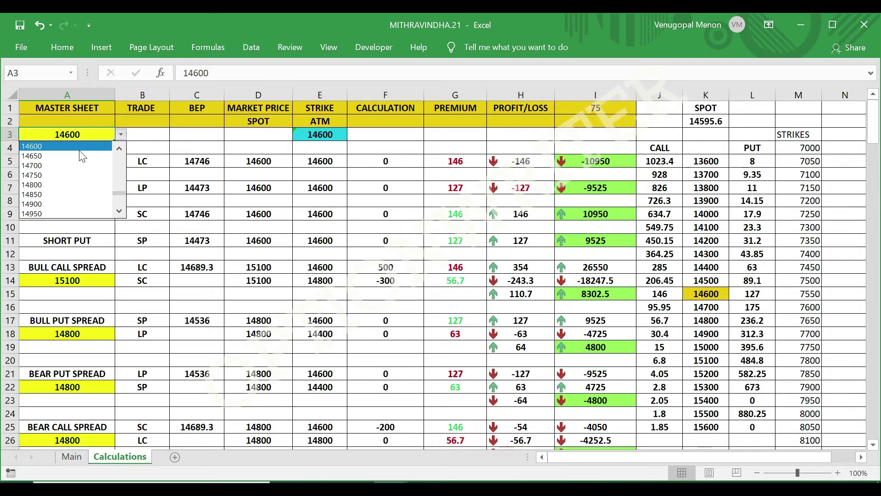
{"action": "left_click", "coordinate": [46, 166]}
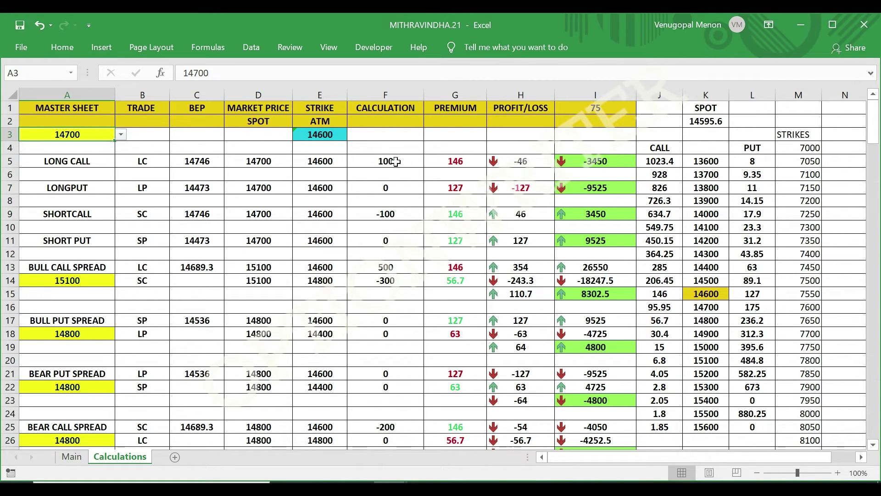
{"action": "left_click", "coordinate": [121, 134]}
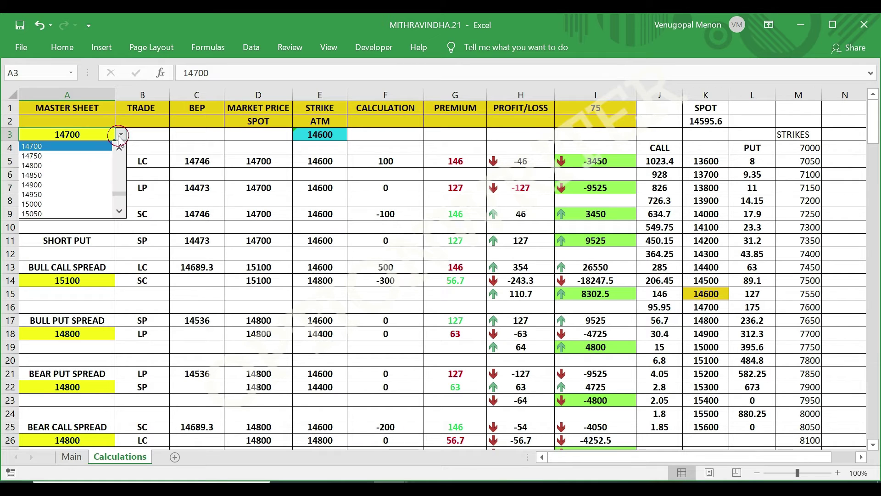
{"action": "left_click", "coordinate": [48, 184]}
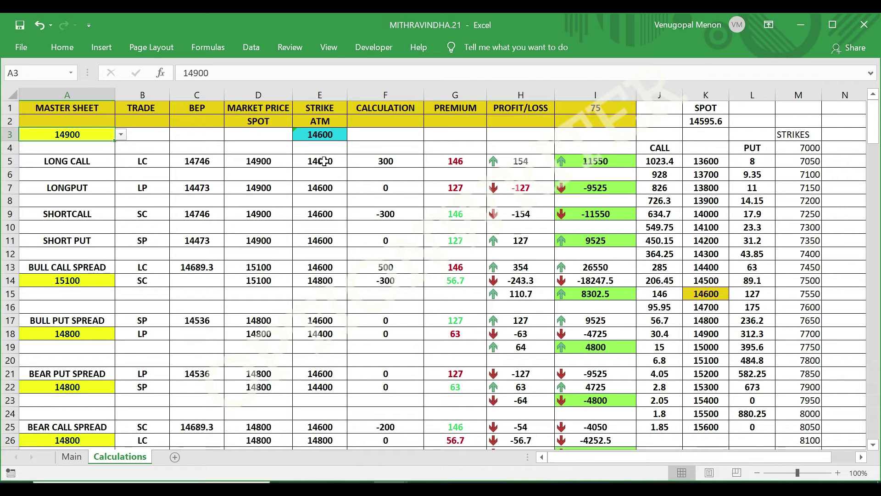
Set the master spot price in A3 to 14500 to test SHORTCALL below the strike.
{"action": "left_click", "coordinate": [120, 135]}
{"action": "scroll", "coordinate": [109, 152], "scroll_direction": "up", "scroll_amount": 2}
{"action": "left_click", "coordinate": [118, 145]}
{"action": "left_click", "coordinate": [117, 145]}
{"action": "left_click", "coordinate": [118, 145]}
{"action": "left_click", "coordinate": [118, 145]}
{"action": "left_click", "coordinate": [118, 146]}
{"action": "left_click", "coordinate": [62, 147]}
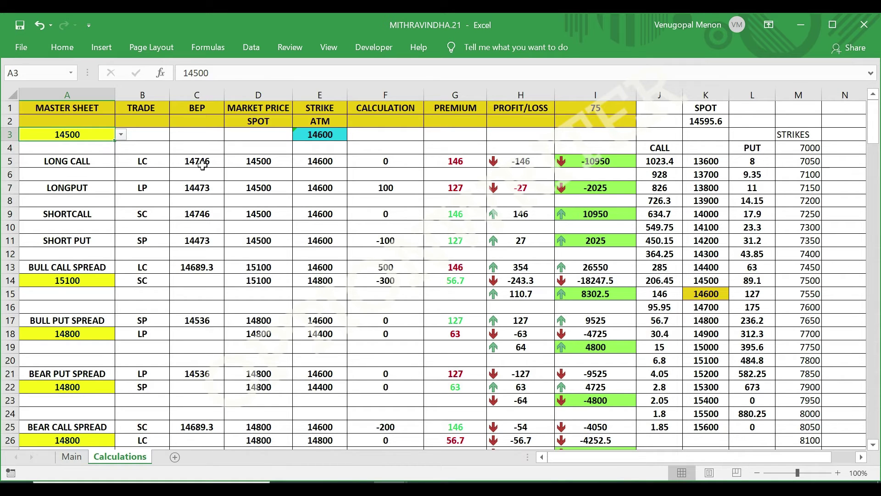
Lower the master spot price in A3 to 14350 for a further SHORTCALL scenario.
{"action": "left_click", "coordinate": [122, 135]}
{"action": "scroll", "coordinate": [74, 156], "scroll_direction": "up", "scroll_amount": 3}
{"action": "left_click", "coordinate": [60, 147]}
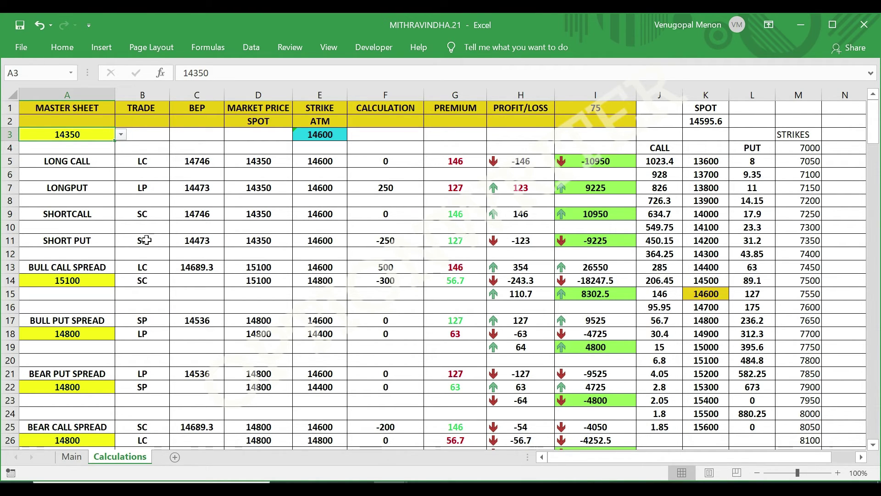
Set the master spot price in A3 to 14600 and review the SHORT PUT break-even and calculation formulas.
{"action": "left_click", "coordinate": [121, 134]}
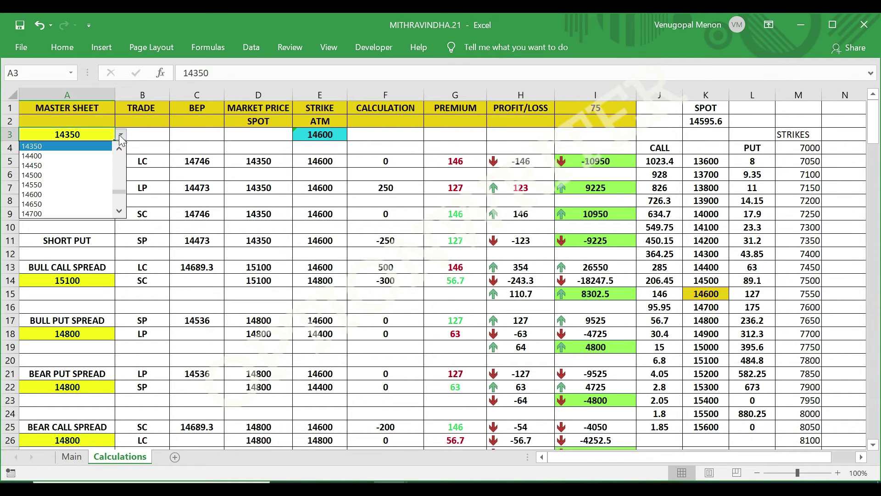
{"action": "left_click", "coordinate": [58, 193]}
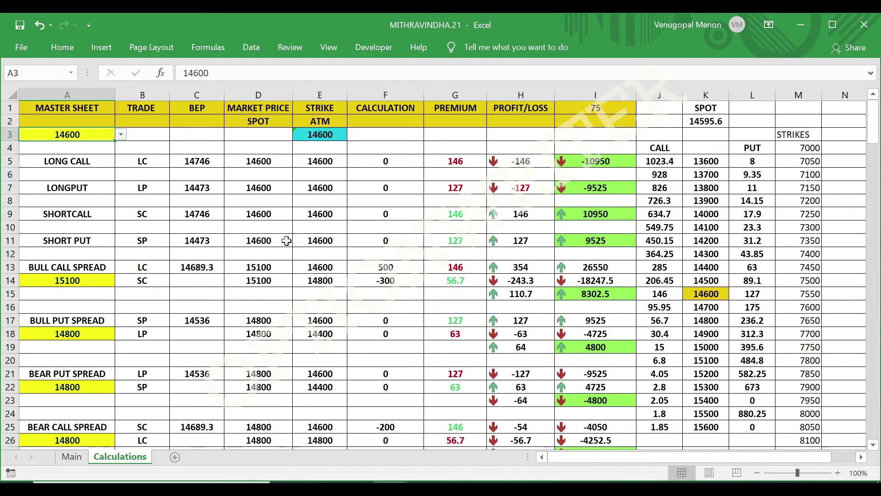
{"action": "left_click", "coordinate": [193, 242]}
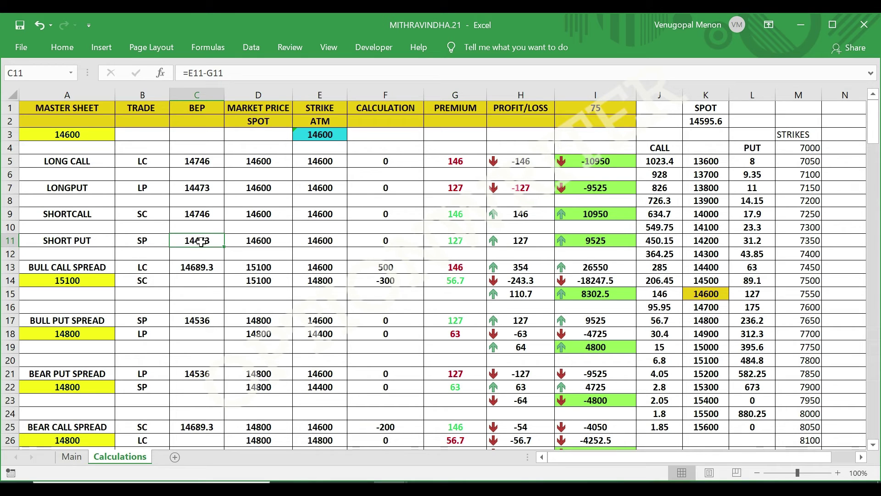
{"action": "left_click", "coordinate": [388, 242]}
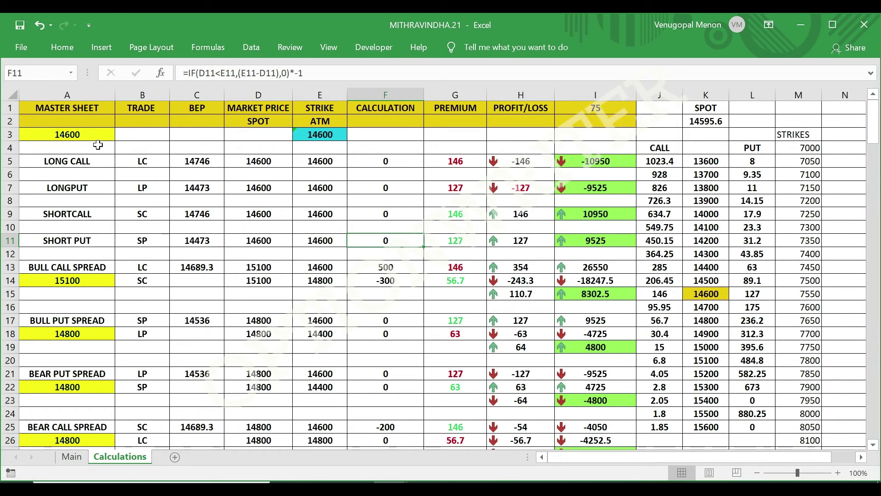
Set the master spot price in A3 to 14700 to test the SHORT PUT result.
{"action": "left_click", "coordinate": [111, 134]}
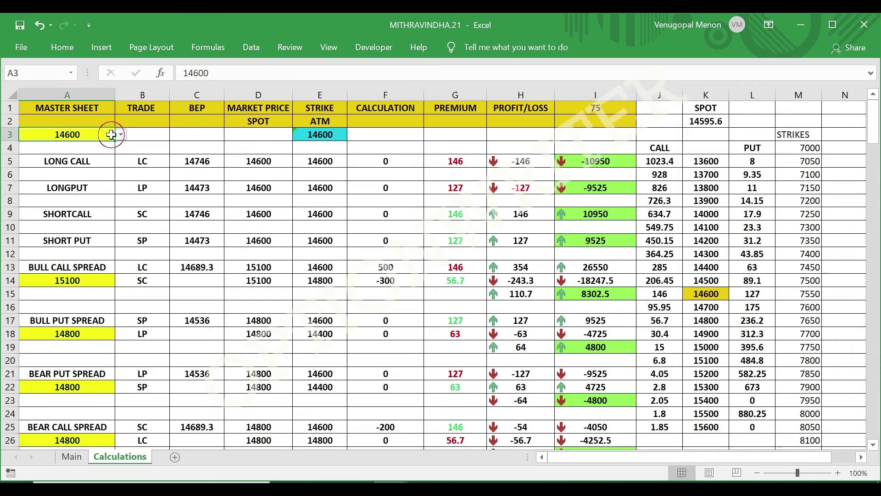
{"action": "left_click", "coordinate": [121, 134]}
{"action": "left_click", "coordinate": [68, 165]}
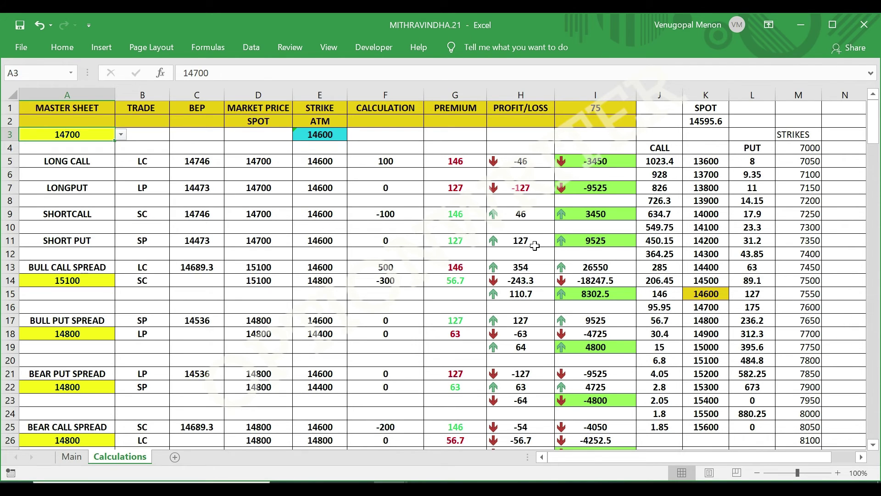
Test the SHORT PUT result with the master spot price in A3 at 14900, and at 14500 below the strike.
{"action": "left_click", "coordinate": [122, 137]}
{"action": "left_click", "coordinate": [73, 184]}
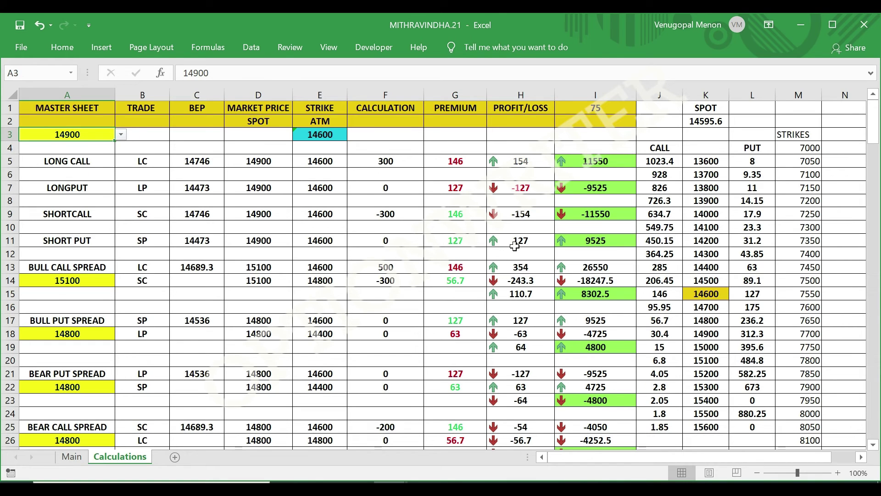
{"action": "left_click", "coordinate": [121, 134]}
{"action": "left_click", "coordinate": [118, 148]}
{"action": "left_click", "coordinate": [118, 147]}
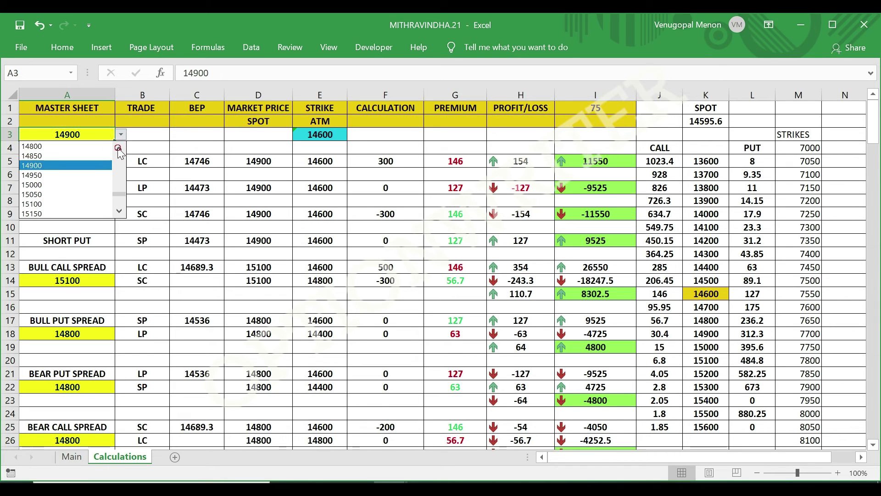
{"action": "left_click", "coordinate": [118, 147]}
{"action": "left_click", "coordinate": [118, 148]}
{"action": "left_click", "coordinate": [118, 148]}
{"action": "left_click", "coordinate": [118, 148]}
{"action": "left_click", "coordinate": [118, 148]}
{"action": "left_click", "coordinate": [118, 148]}
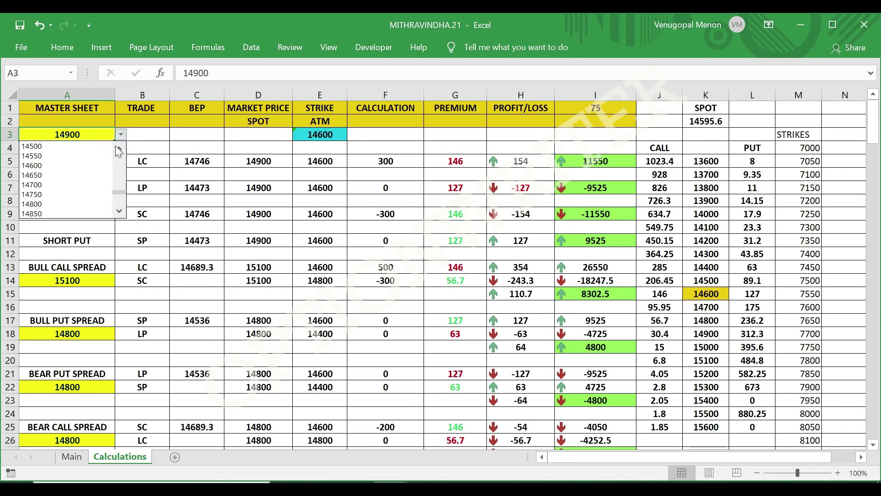
{"action": "left_click", "coordinate": [55, 146]}
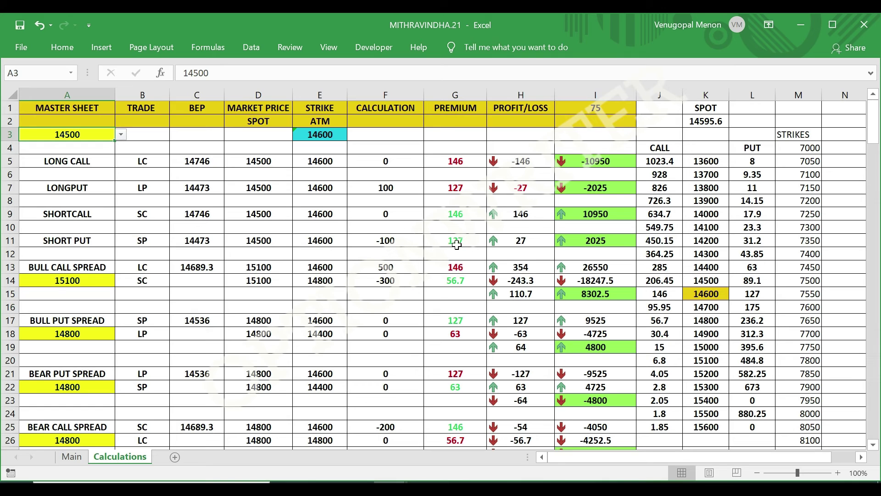
Lower the master spot price in A3 to 14400 to test SHORT PUT below its break-even point.
{"action": "left_click", "coordinate": [121, 134]}
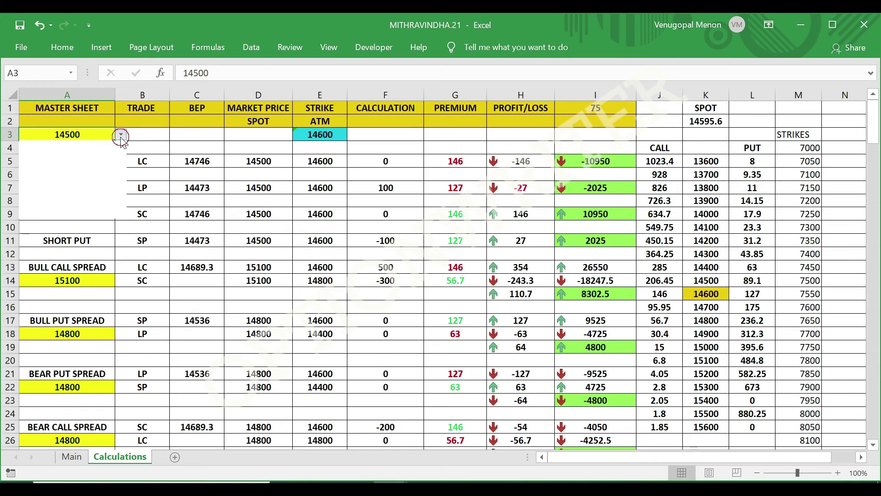
{"action": "left_click", "coordinate": [119, 147]}
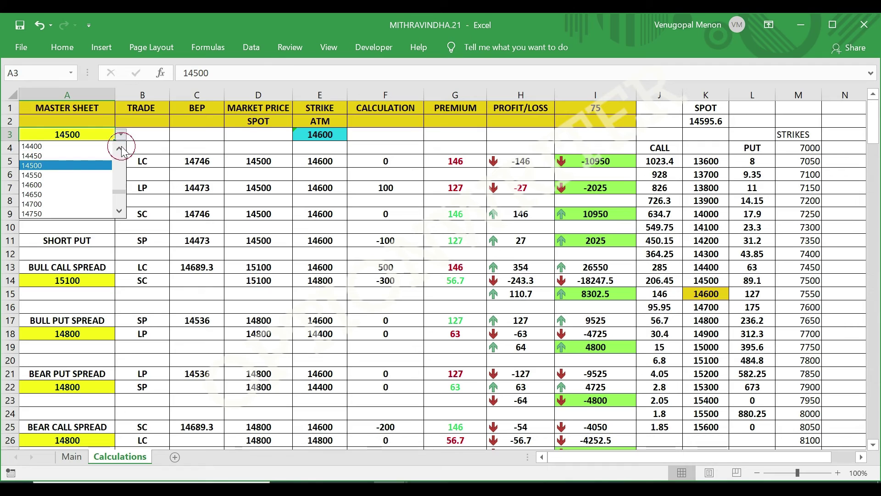
{"action": "left_click", "coordinate": [53, 147]}
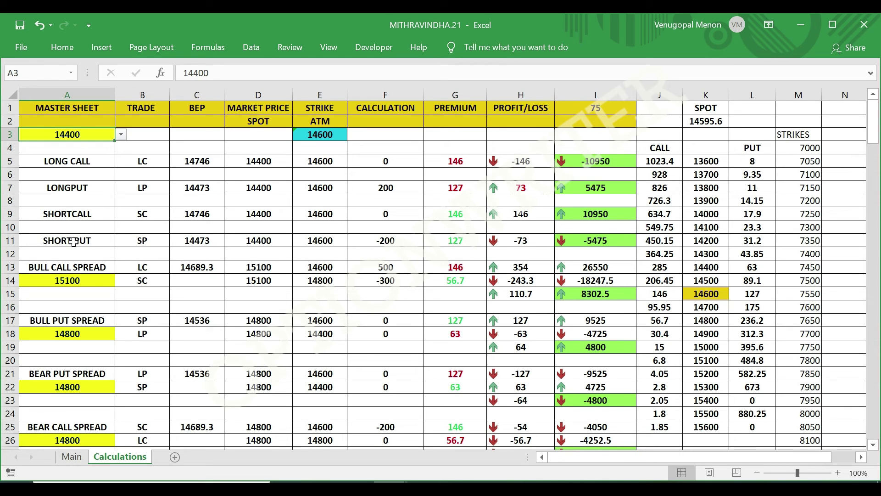
Test SHORT PUT with the master spot price in A3 at 14300, and return A3 to the 14600 at-the-money strike.
{"action": "left_click", "coordinate": [121, 134]}
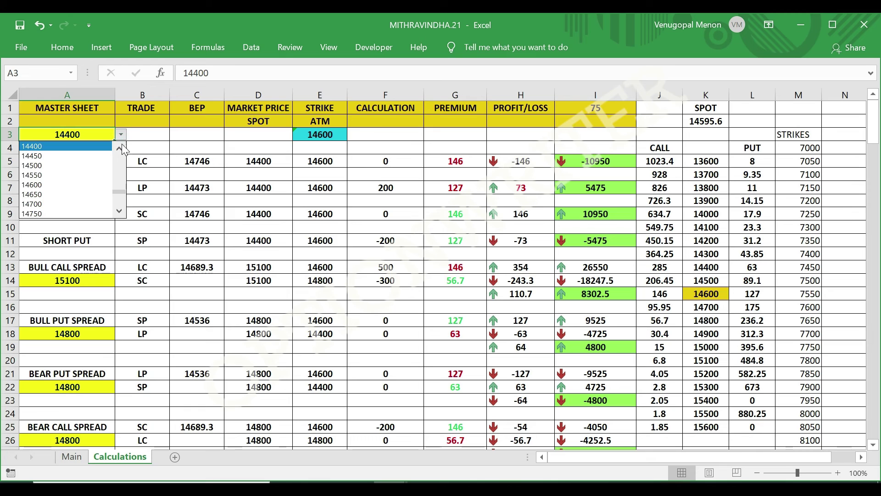
{"action": "left_click", "coordinate": [119, 150]}
{"action": "left_click", "coordinate": [119, 150]}
{"action": "left_click", "coordinate": [119, 150]}
{"action": "left_click", "coordinate": [74, 156]}
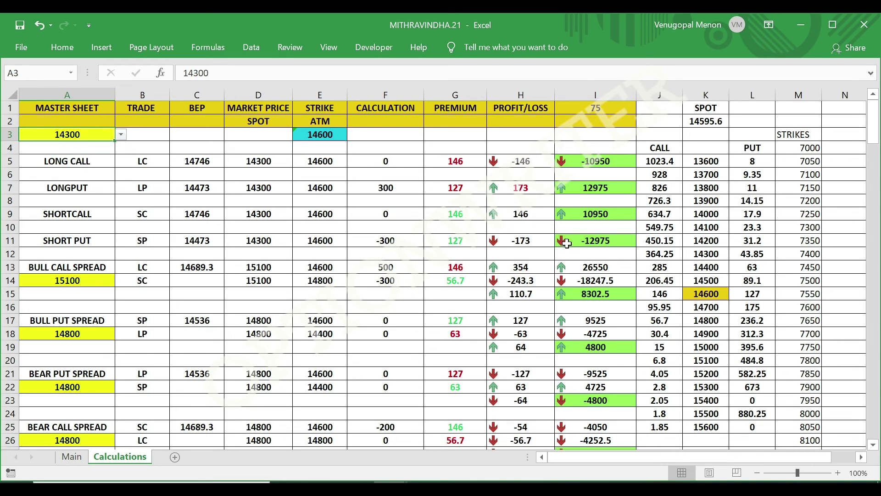
{"action": "left_click", "coordinate": [121, 134]}
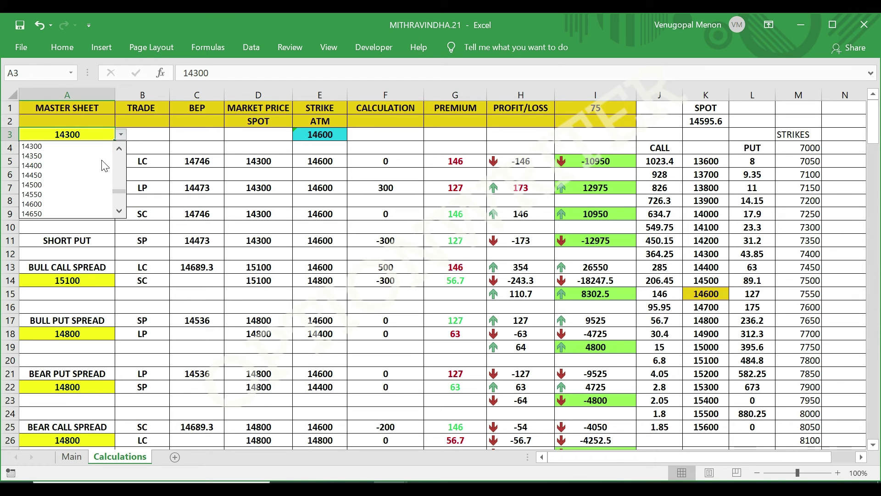
{"action": "left_click", "coordinate": [37, 203]}
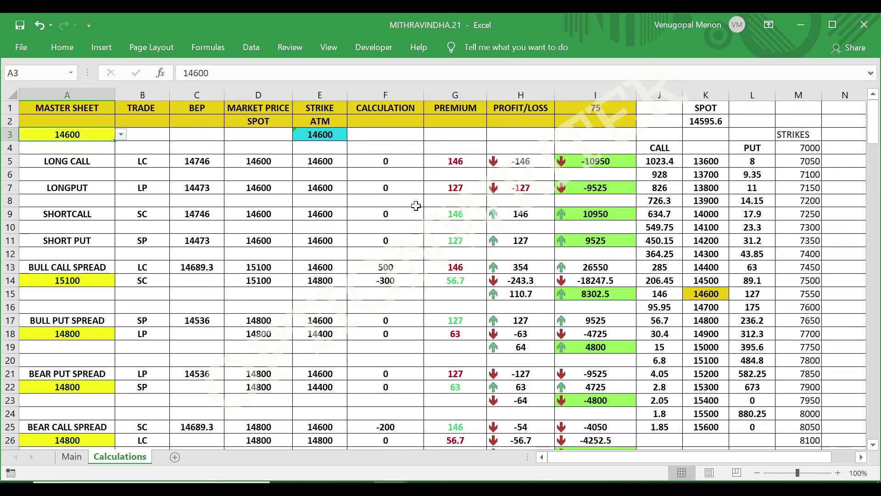